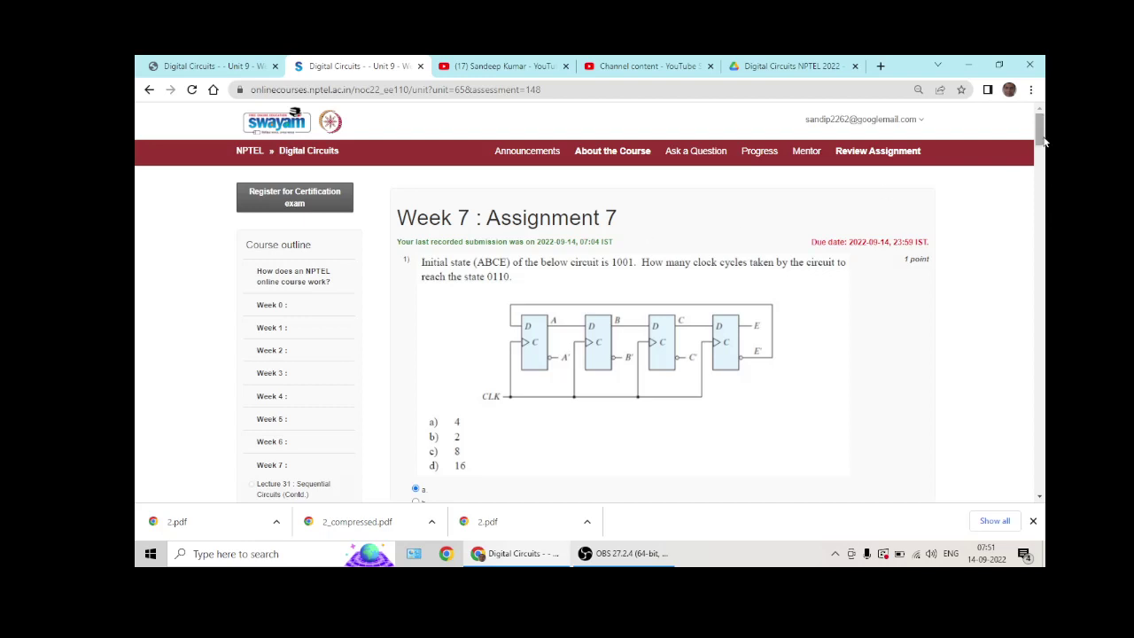
pyautogui.moveTo(1043, 140); pyautogui.dragTo(1043, 151)
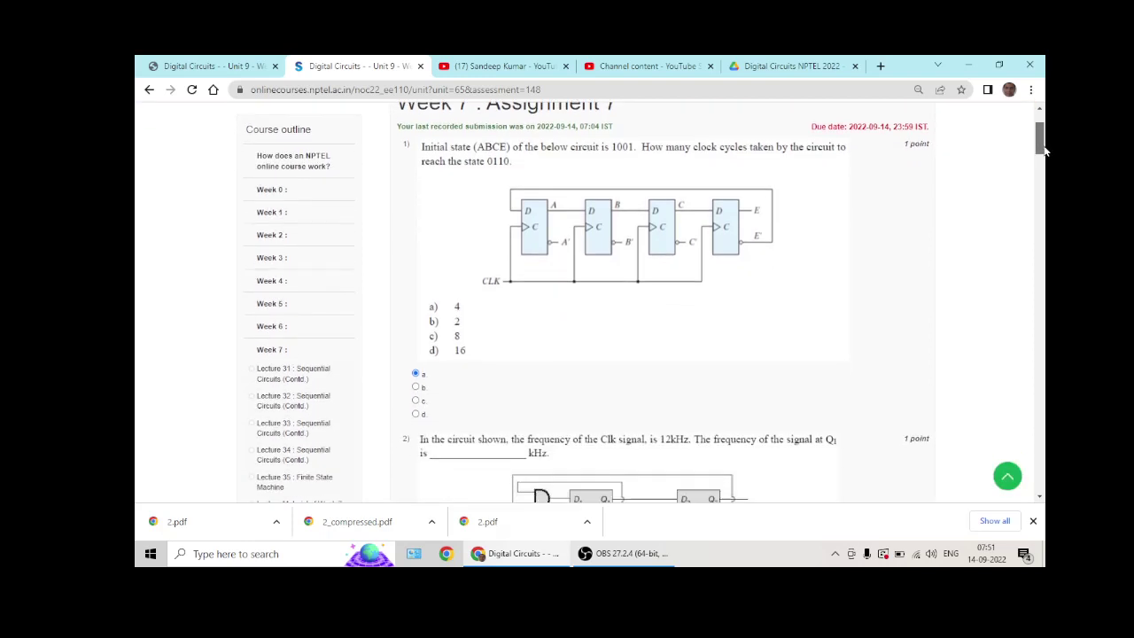
pyautogui.moveTo(1043, 149); pyautogui.dragTo(1045, 152)
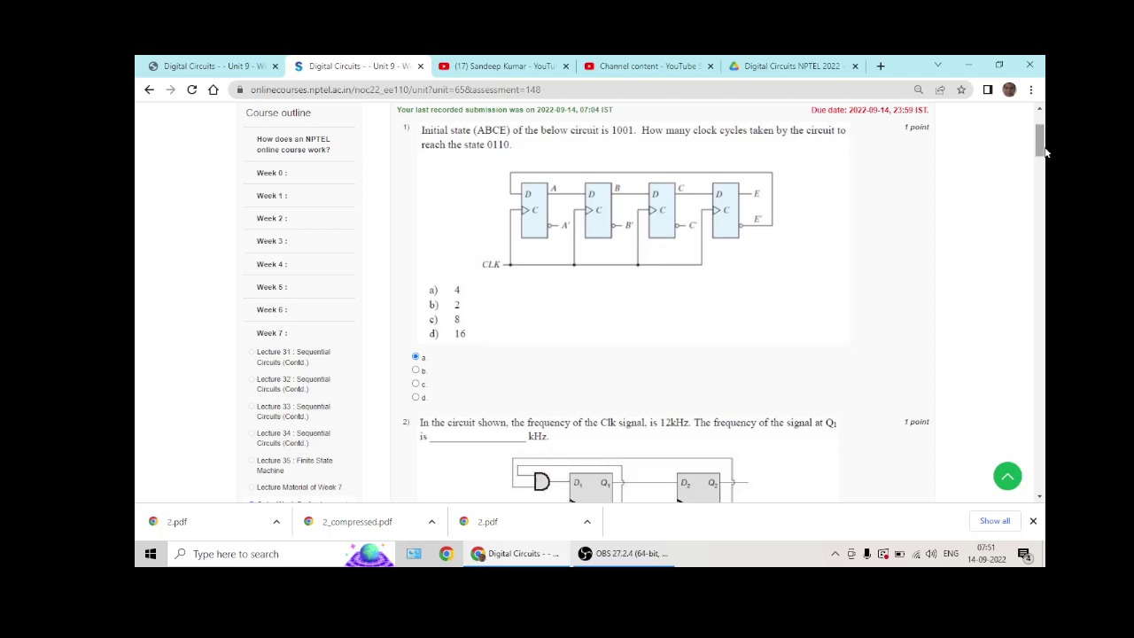
pyautogui.moveTo(1043, 151); pyautogui.dragTo(1044, 377)
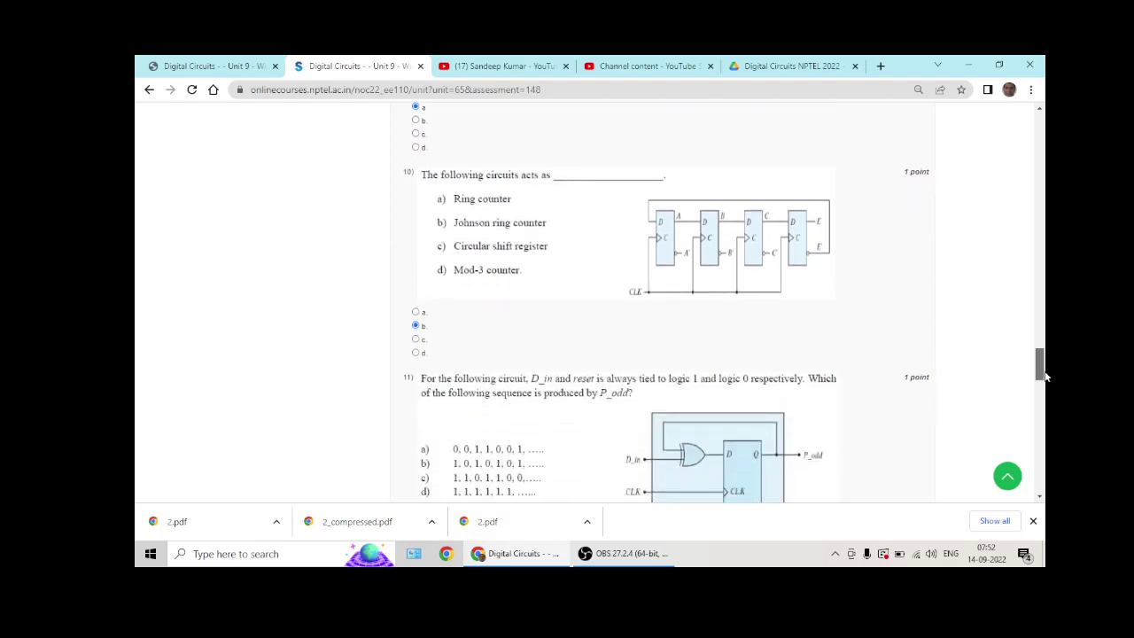
pyautogui.moveTo(1044, 377); pyautogui.dragTo(1044, 459)
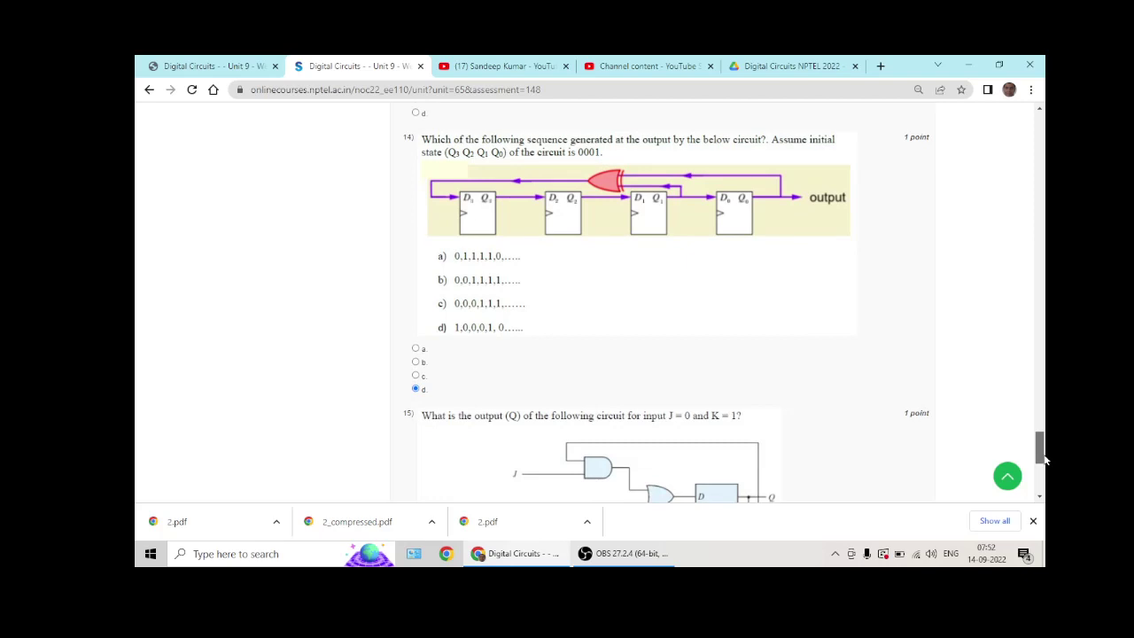
pyautogui.moveTo(1044, 459); pyautogui.dragTo(1044, 485)
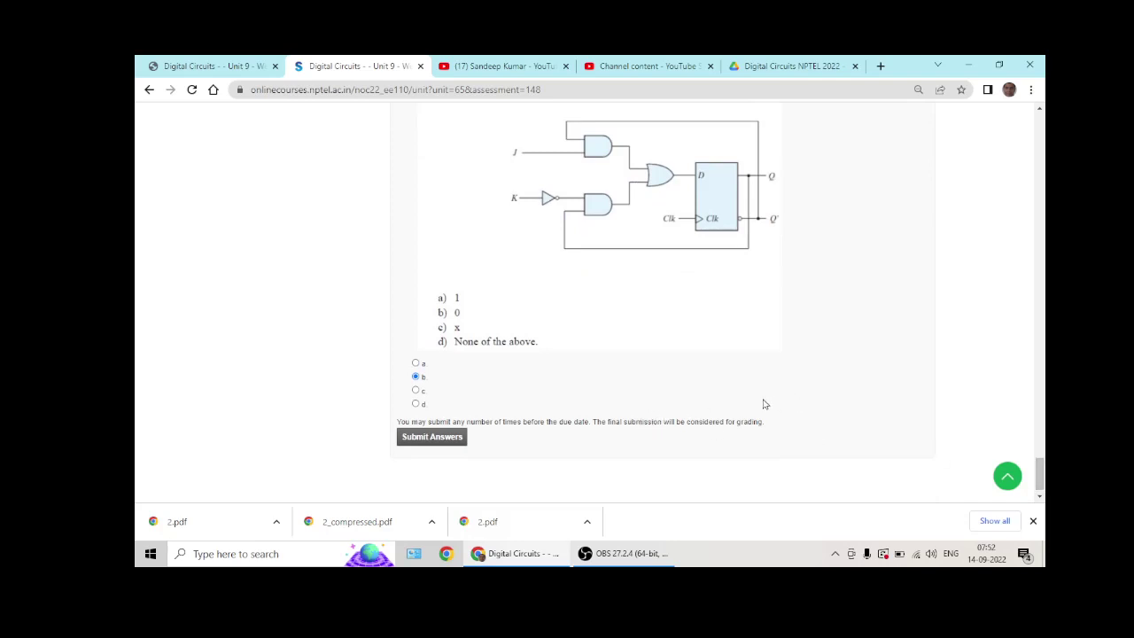
# Bring the OBS recording window to the front from the taskbar
pyautogui.click(627, 554)
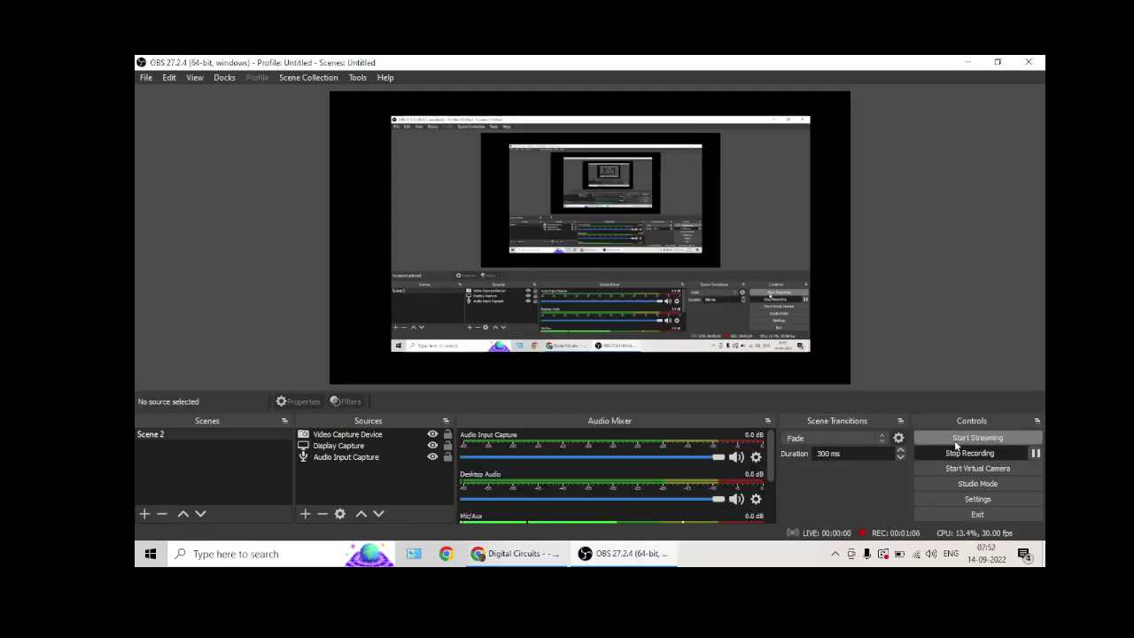